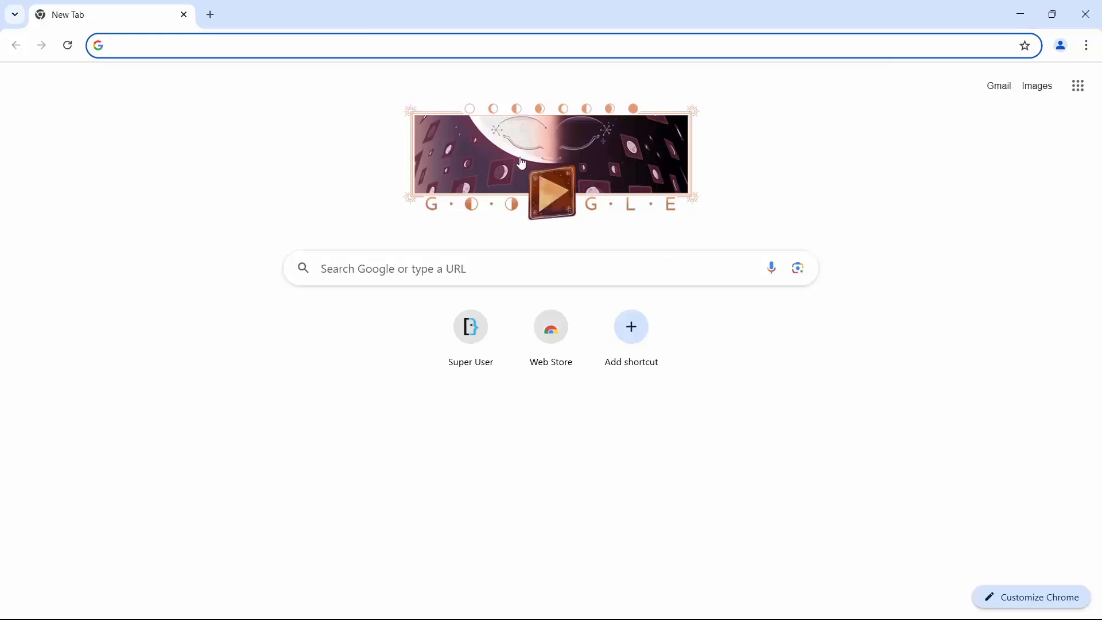
type("https://pilot.ascon.ru/en.html")
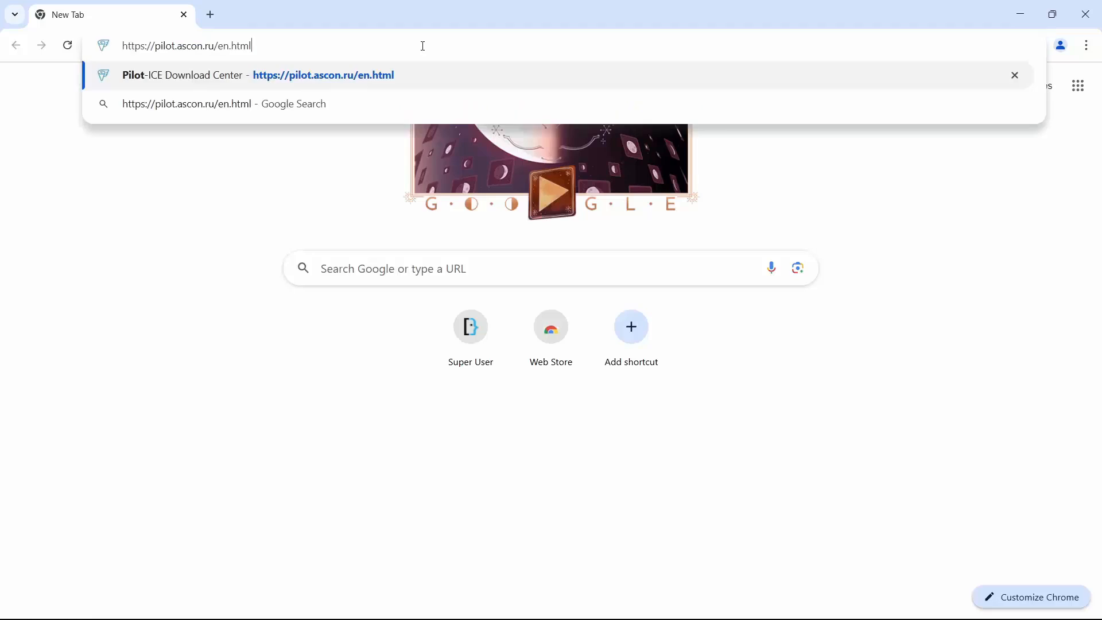
key("Return")
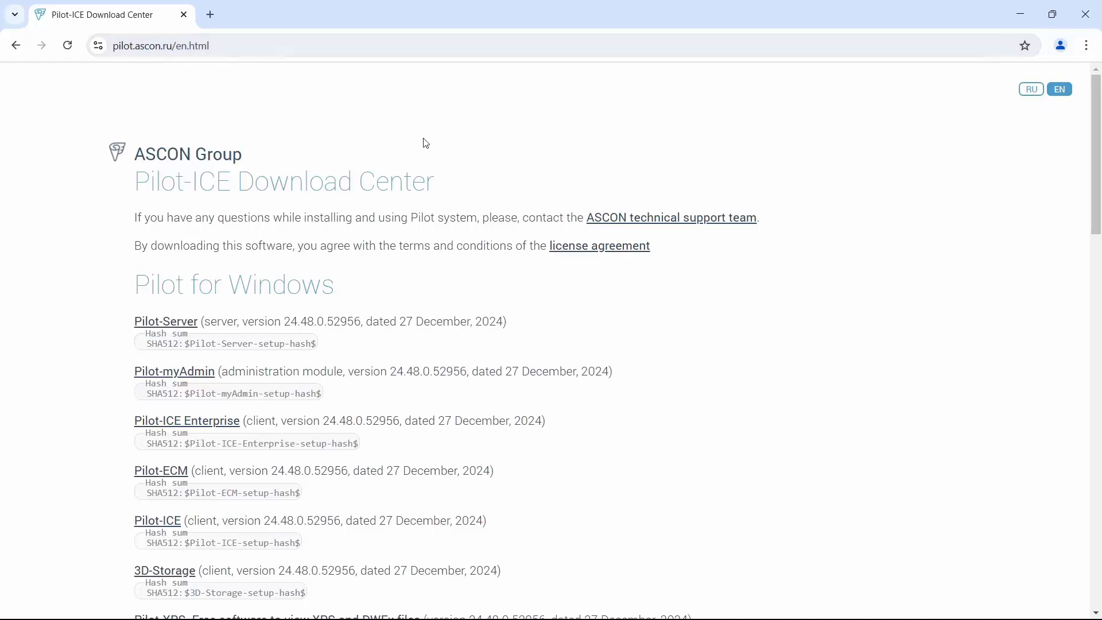
scroll(426, 144, "down", 1)
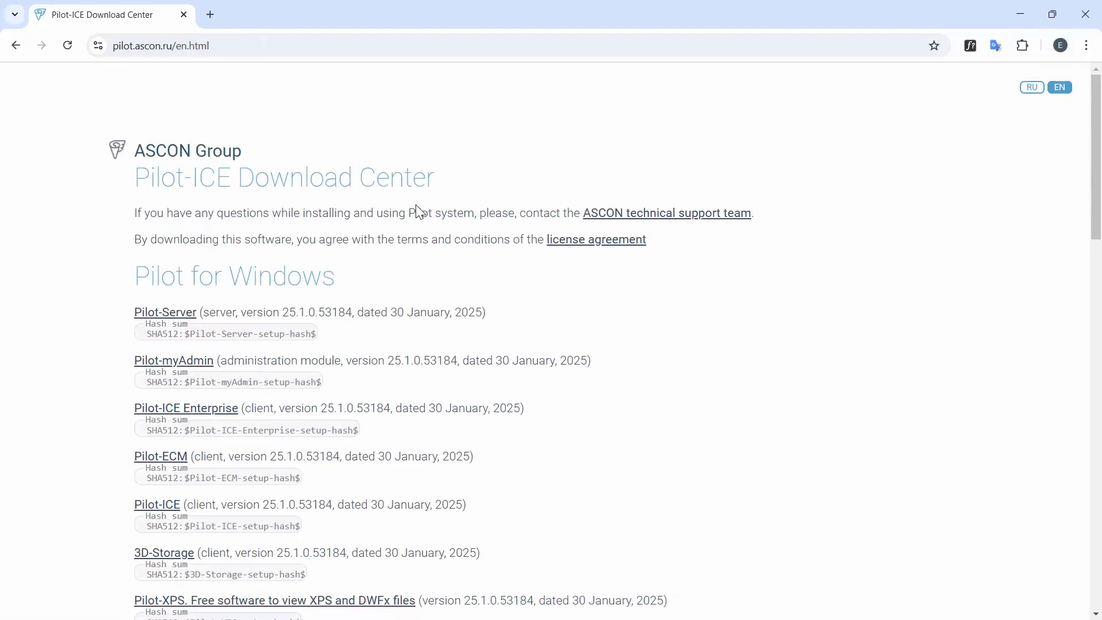
scroll(418, 209, "down", 10)
scroll(416, 206, "down", 8)
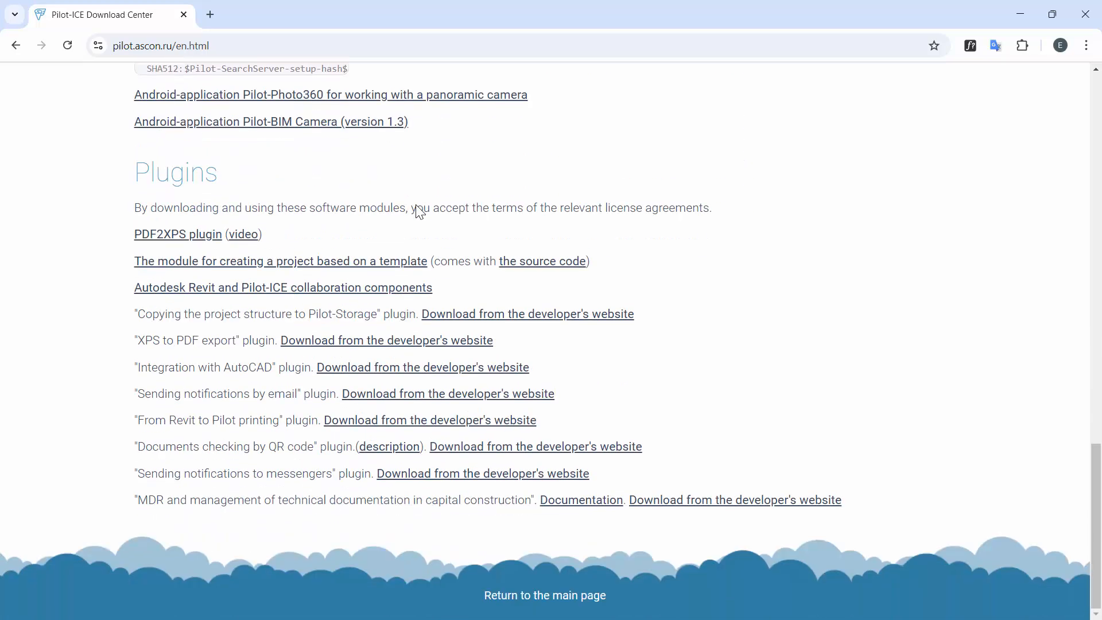
scroll(419, 211, "up", 18)
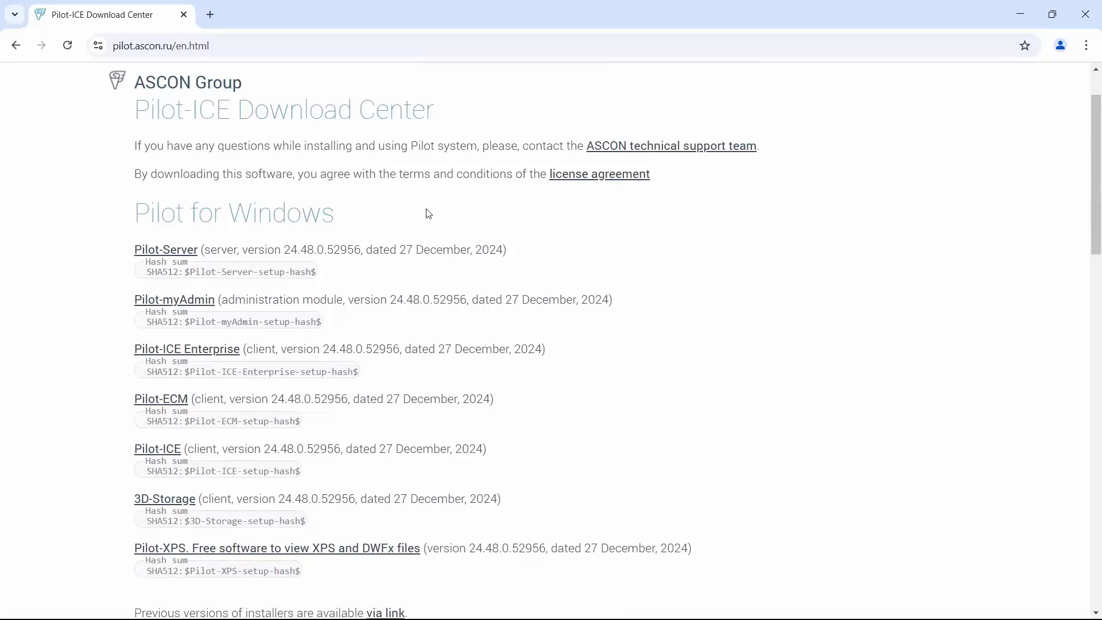
scroll(429, 213, "down", 9)
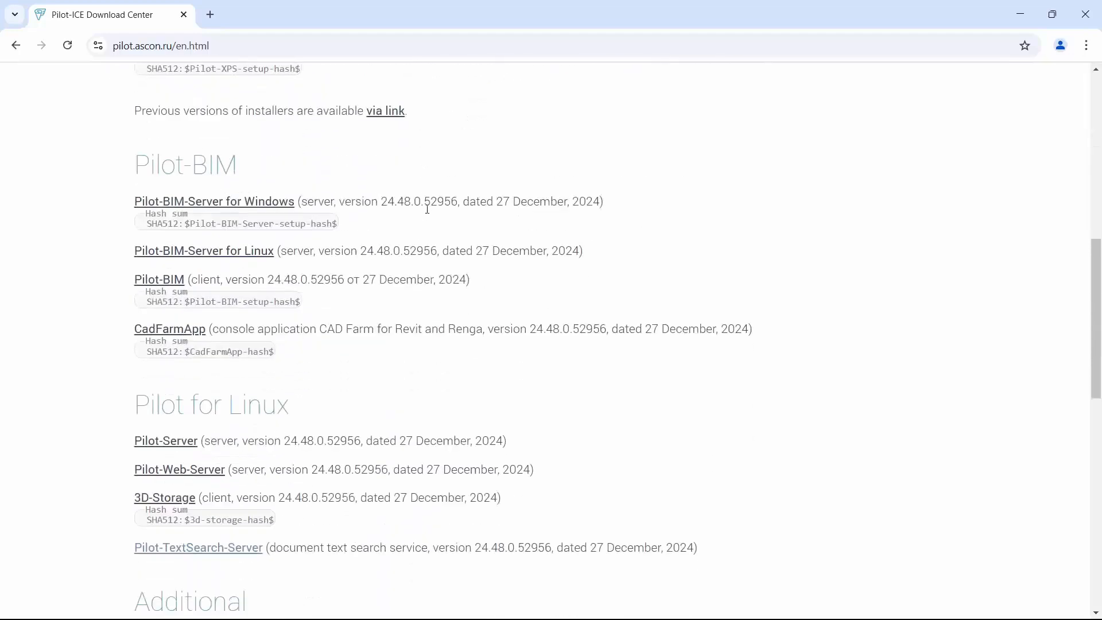
scroll(429, 214, "up", 2)
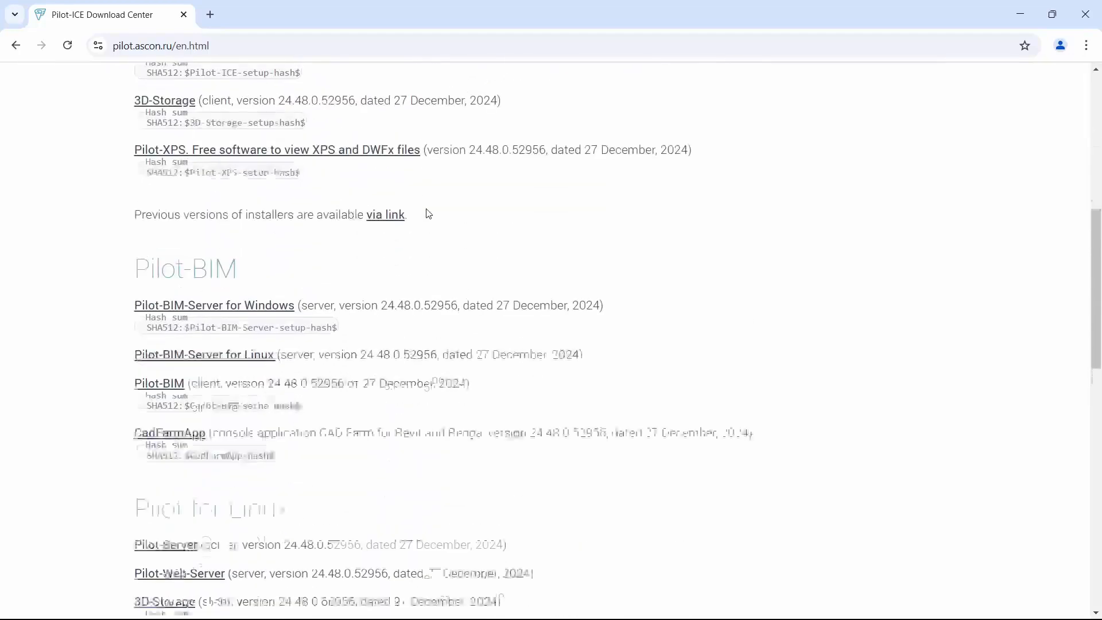
scroll(429, 214, "down", 3)
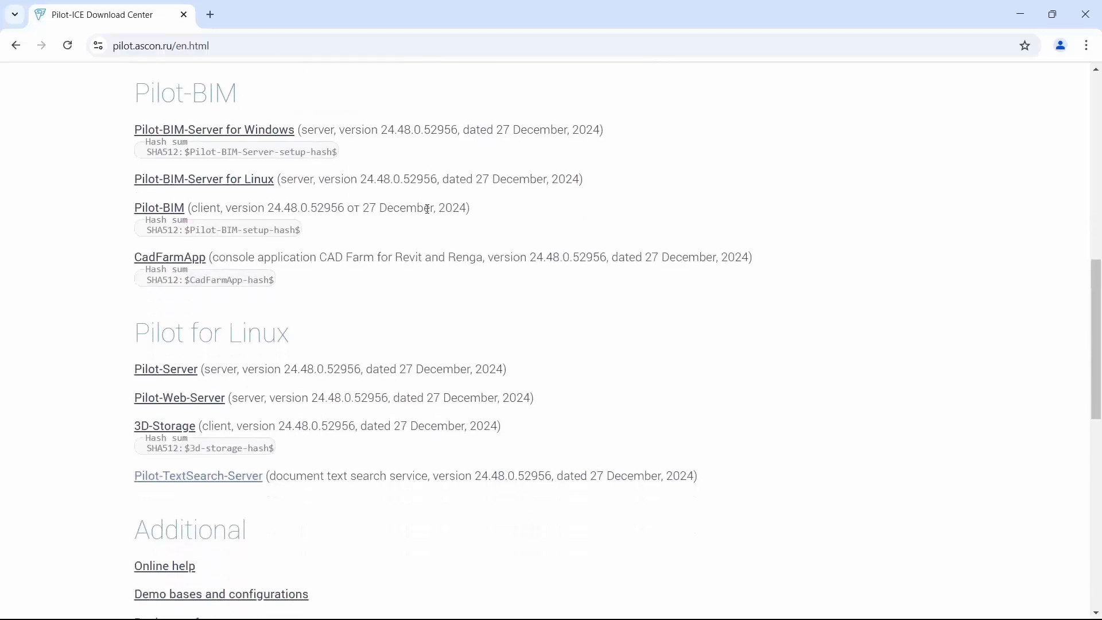
scroll(427, 209, "down", 4)
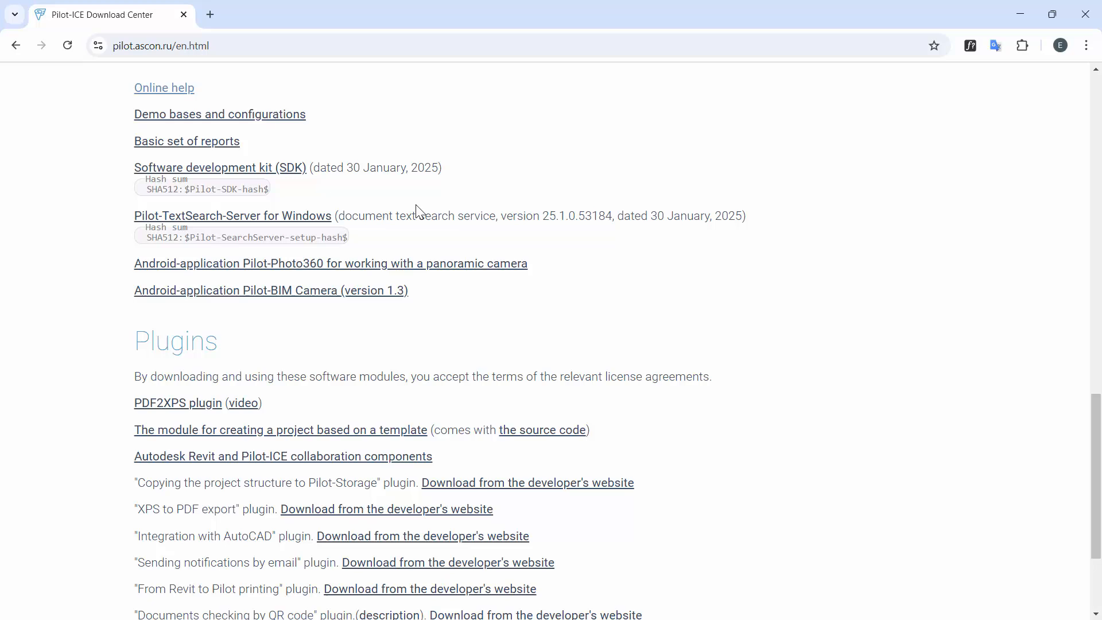
scroll(419, 213, "down", 3)
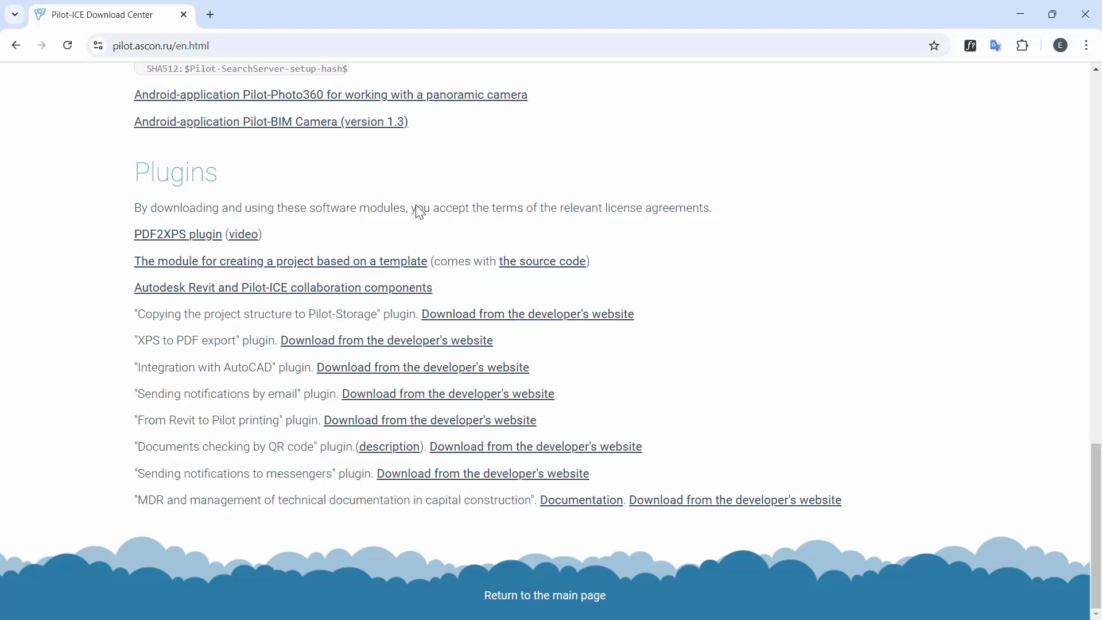
scroll(420, 212, "up", 20)
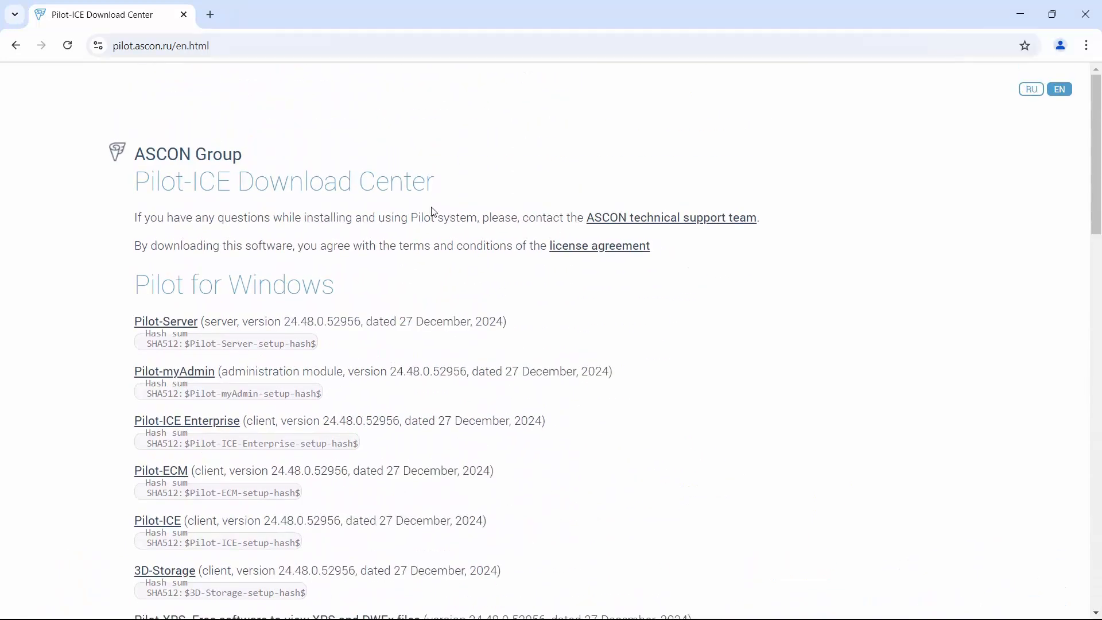
scroll(433, 211, "down", 1)
Bring up the PilotInstall folder, look inside the Pilot-BIM-Server zip, and return to PilotInstall.
key("alt+Tab")
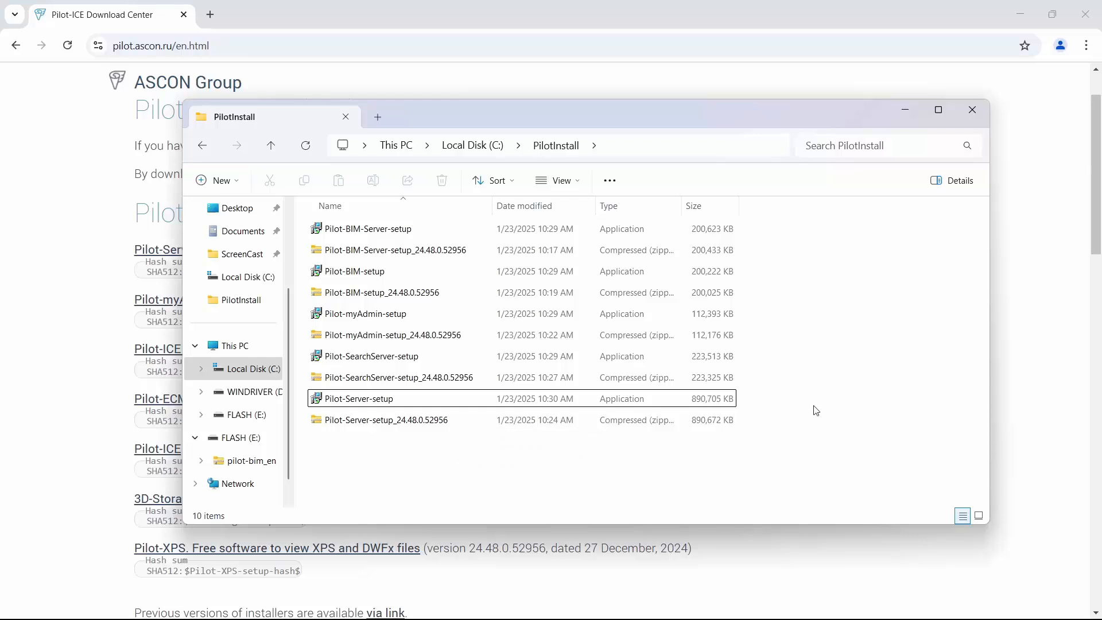
double_click(438, 255)
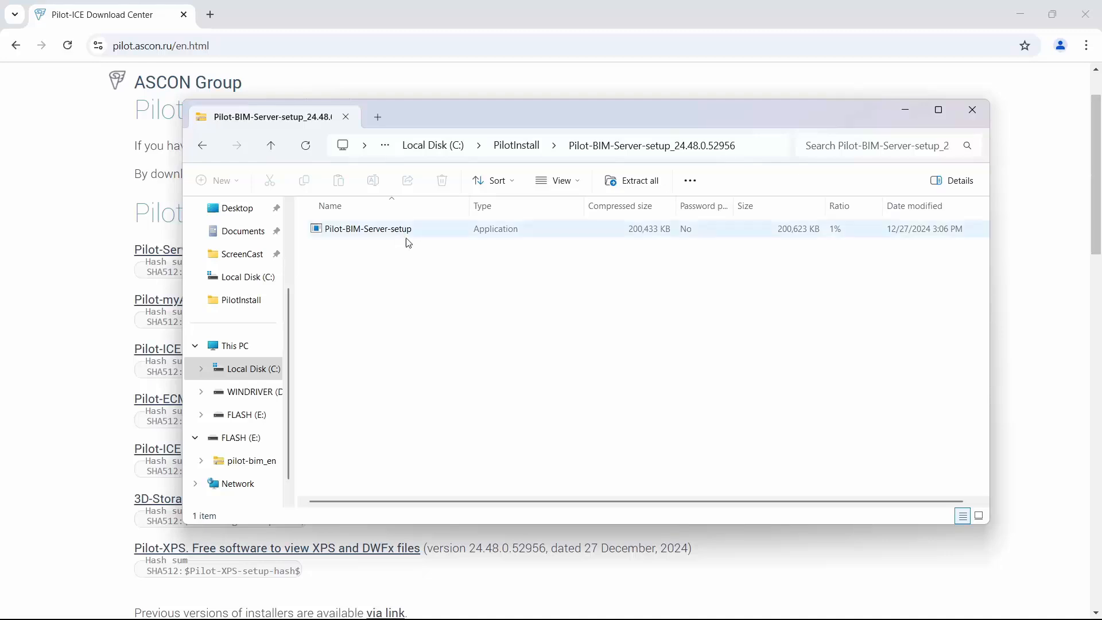
left_click(511, 148)
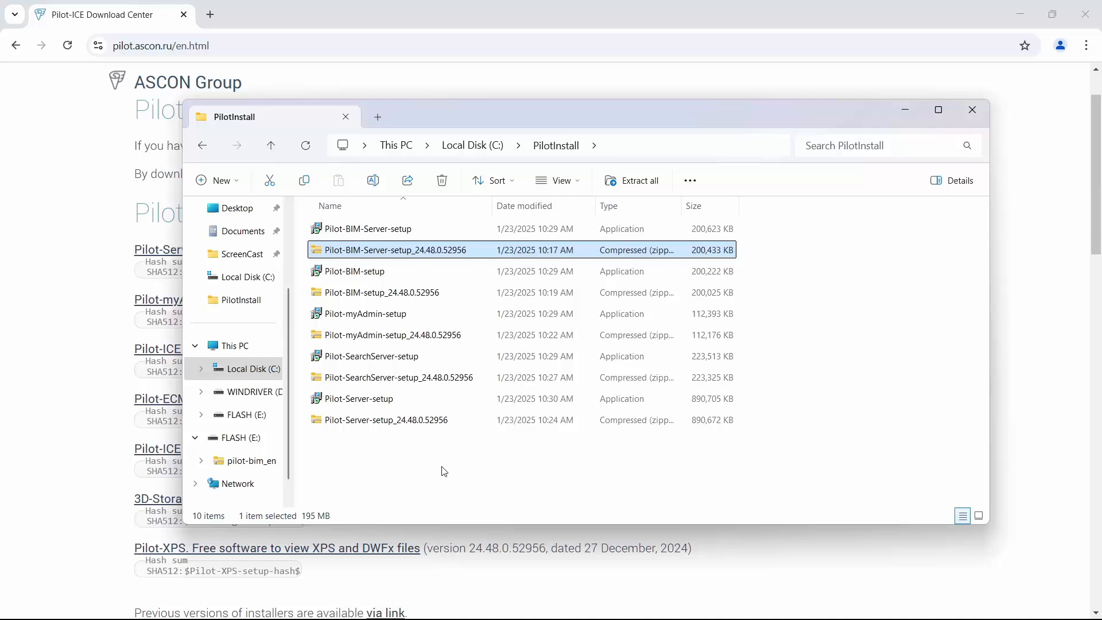
Install Pilot-Server with a confirmed root administrator password, then close the finished installer.
double_click(373, 399)
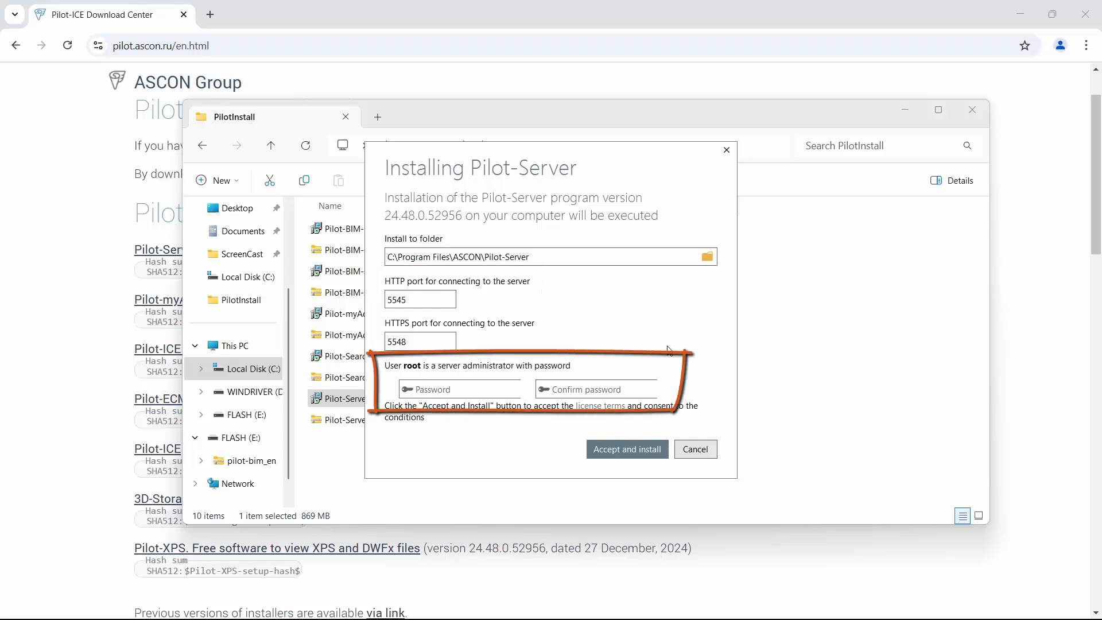
left_click(504, 389)
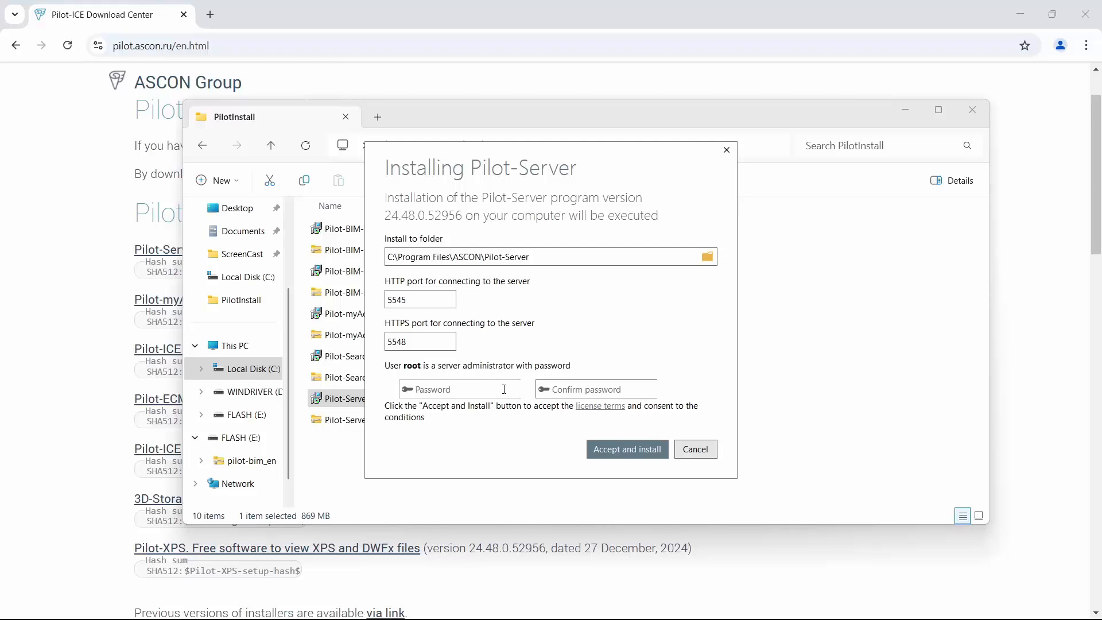
type("••••••")
left_click(562, 388)
type("••••••")
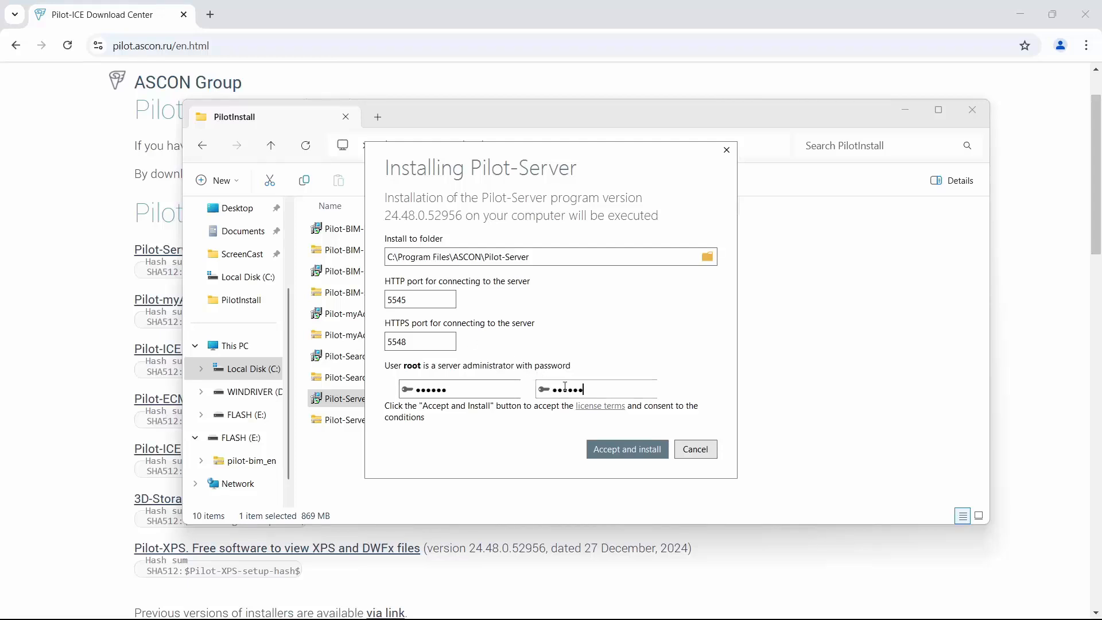
left_click(626, 454)
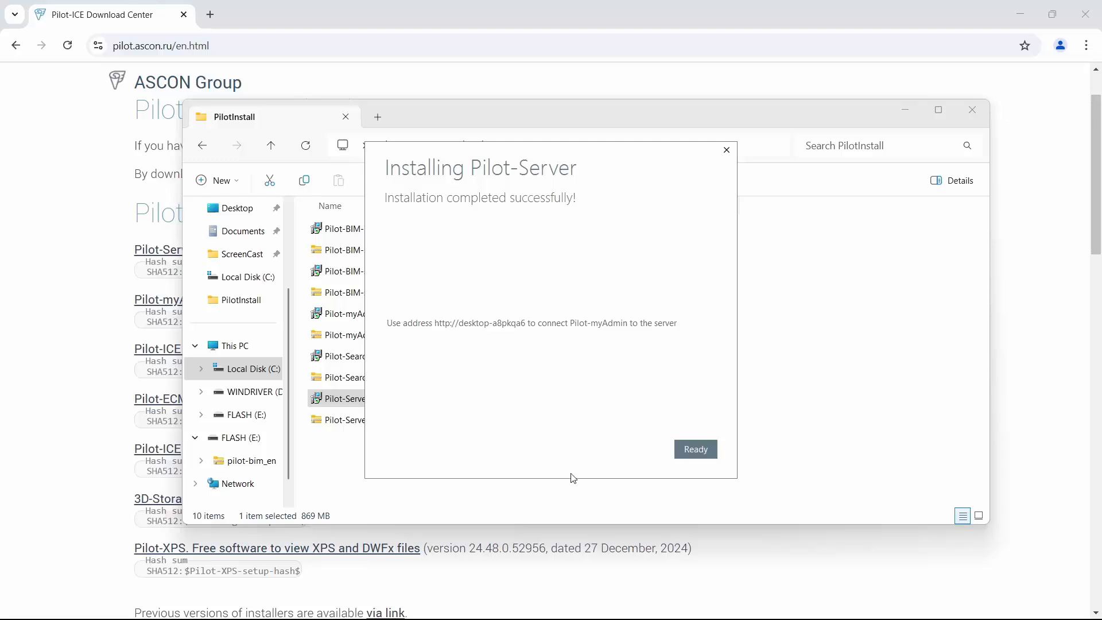
left_click(692, 453)
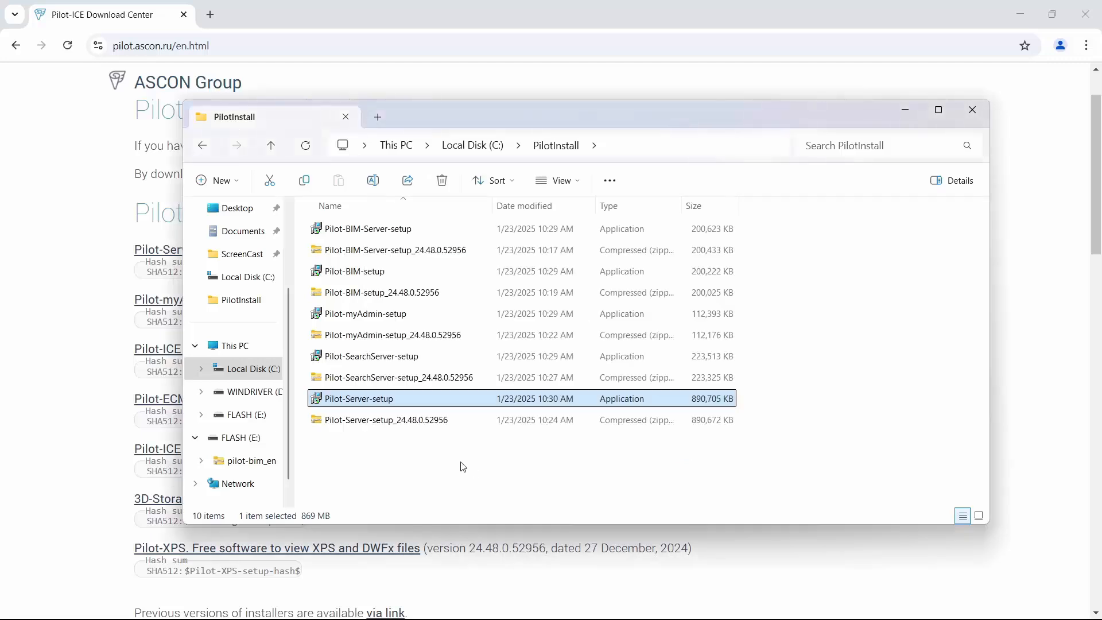
Install Pilot-myAdmin to C:\Program Files\ASCON\Pilot-myAdmin with 'Run Pilot-myAdmin' unchecked, then close.
double_click(388, 318)
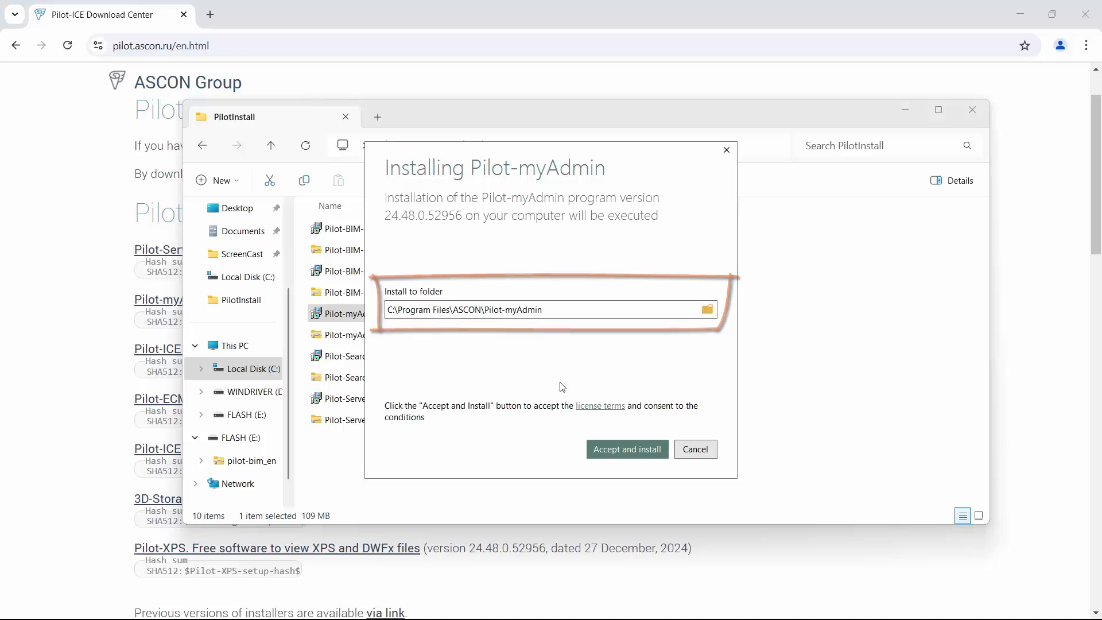
left_click(615, 457)
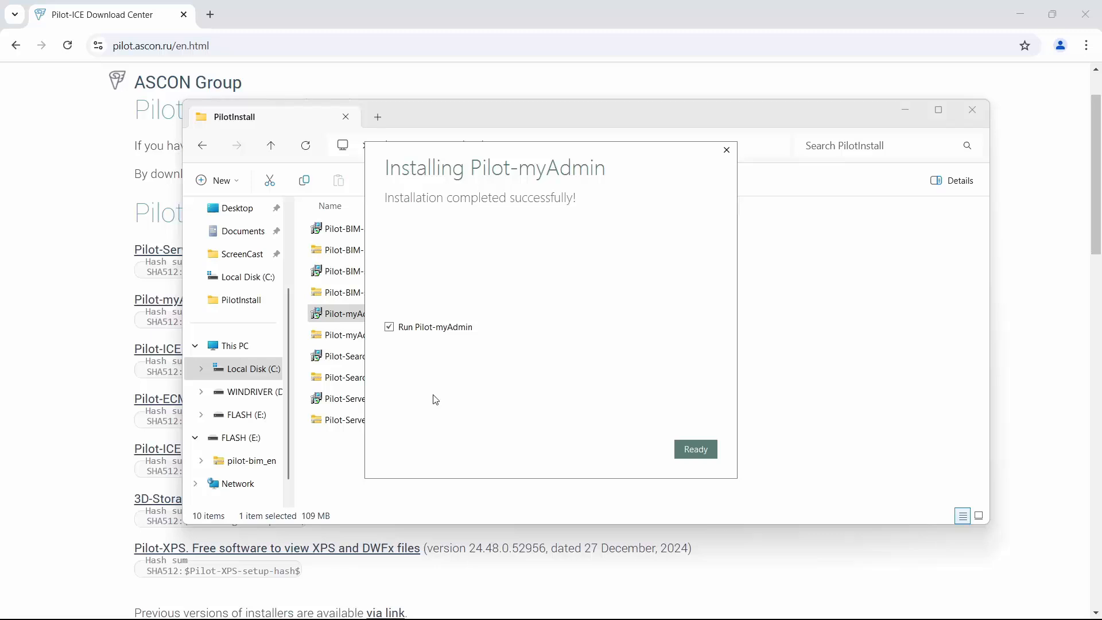
left_click(389, 327)
left_click(695, 449)
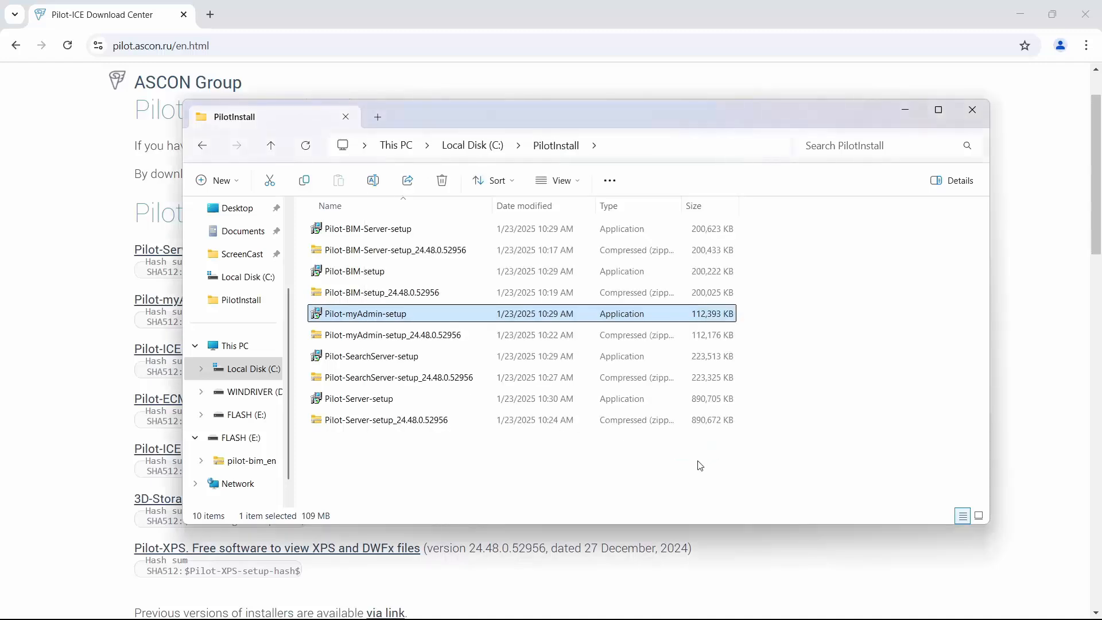
Install Pilot-SearchServer 24.48.0.17698 to C:\Program Files\ASCON\Pilot-SearchServer and close the installer.
double_click(400, 357)
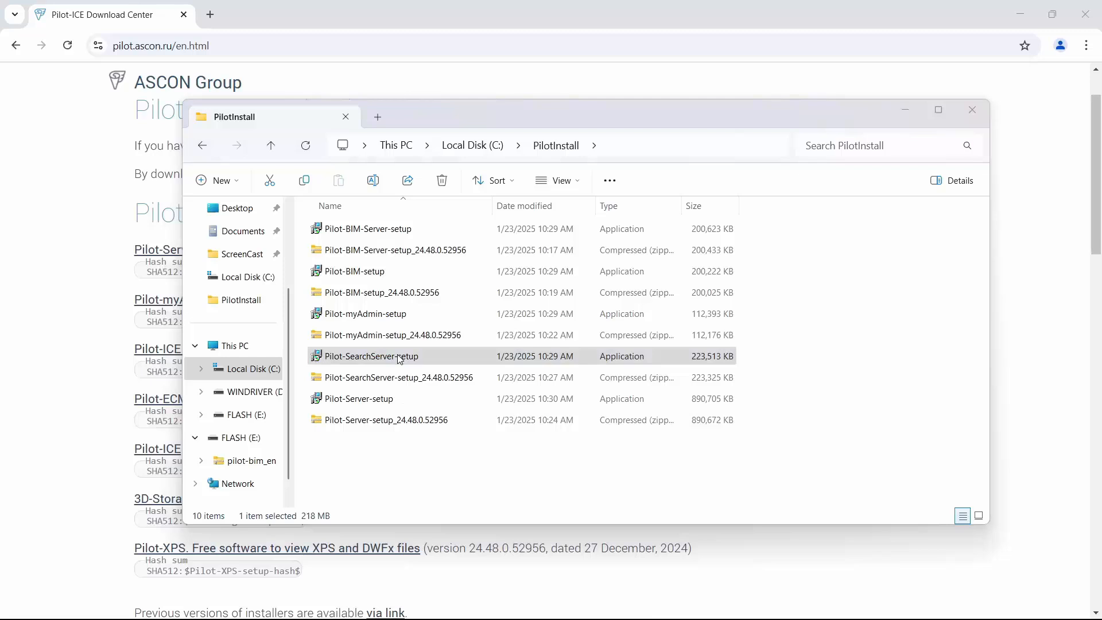
double_click(400, 360)
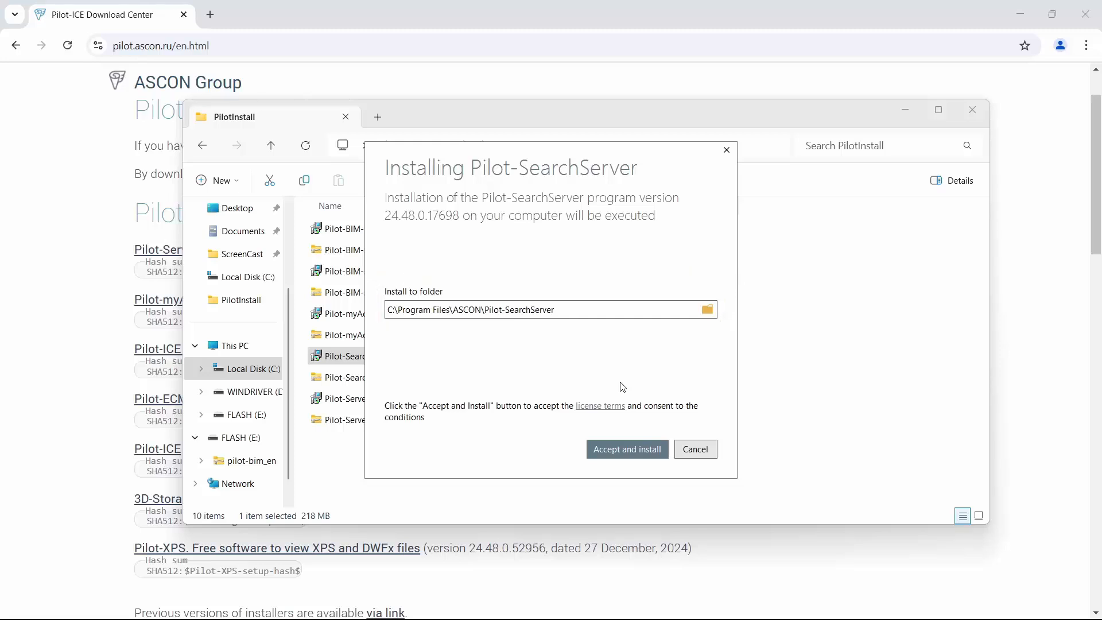
left_click(628, 450)
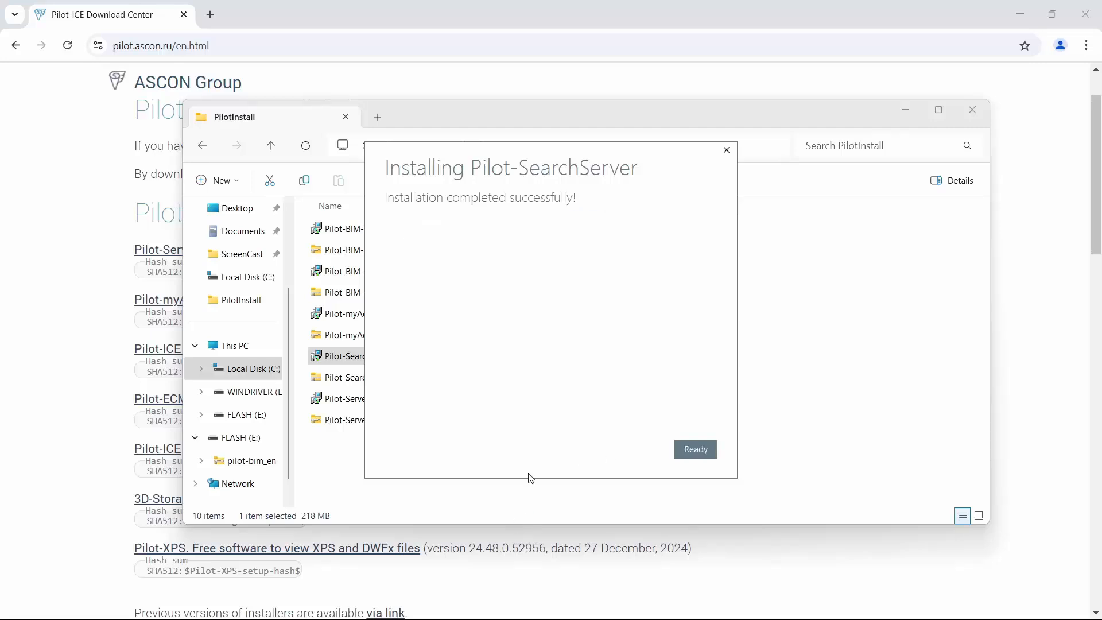
left_click(691, 456)
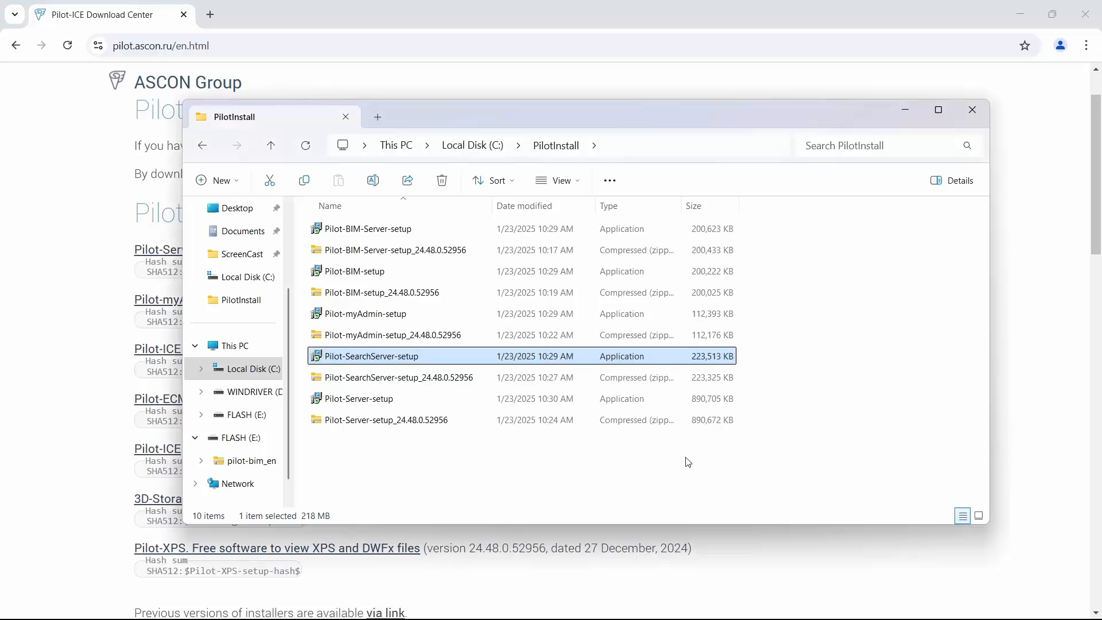
Install Pilot-BIM 24.48.0.52956 to C:\Program Files\ASCON\Pilot-BIM and close the installer.
double_click(377, 282)
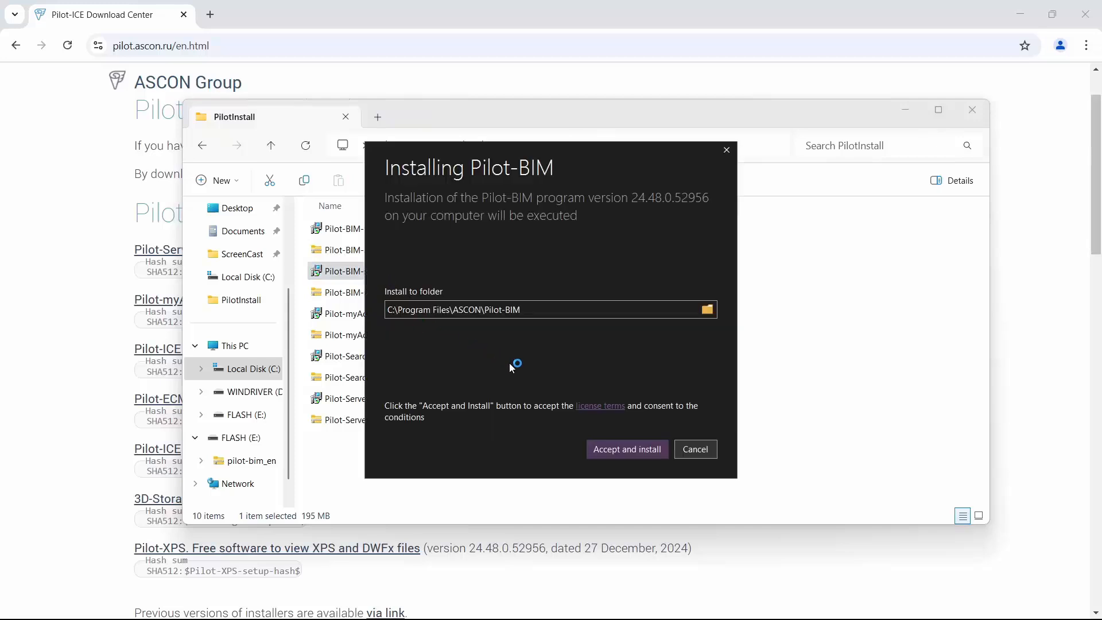
left_click(629, 452)
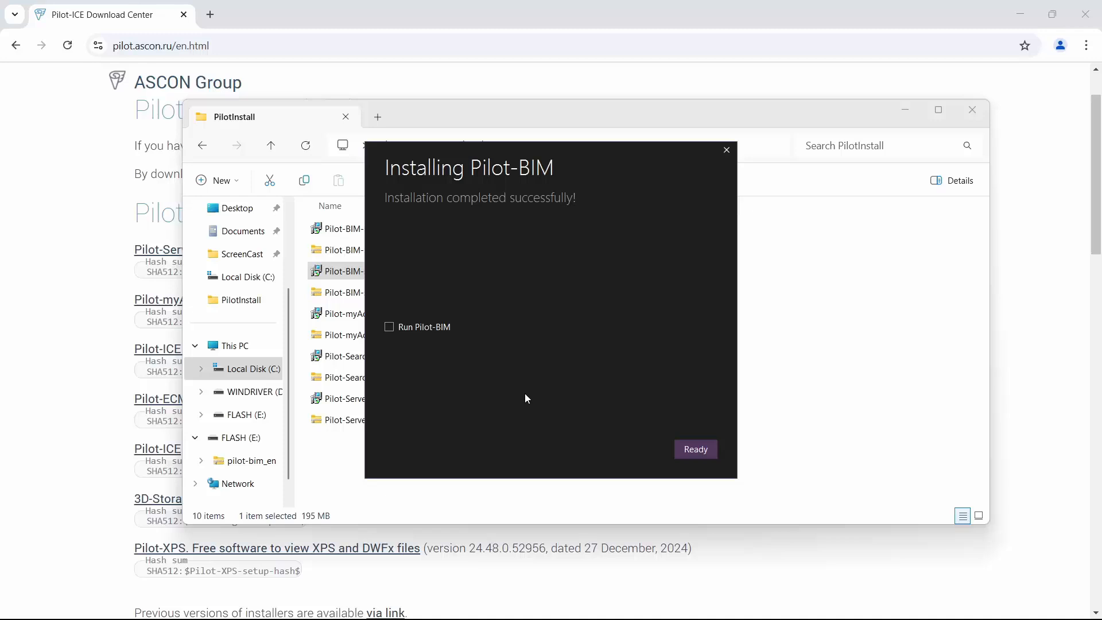
left_click(691, 452)
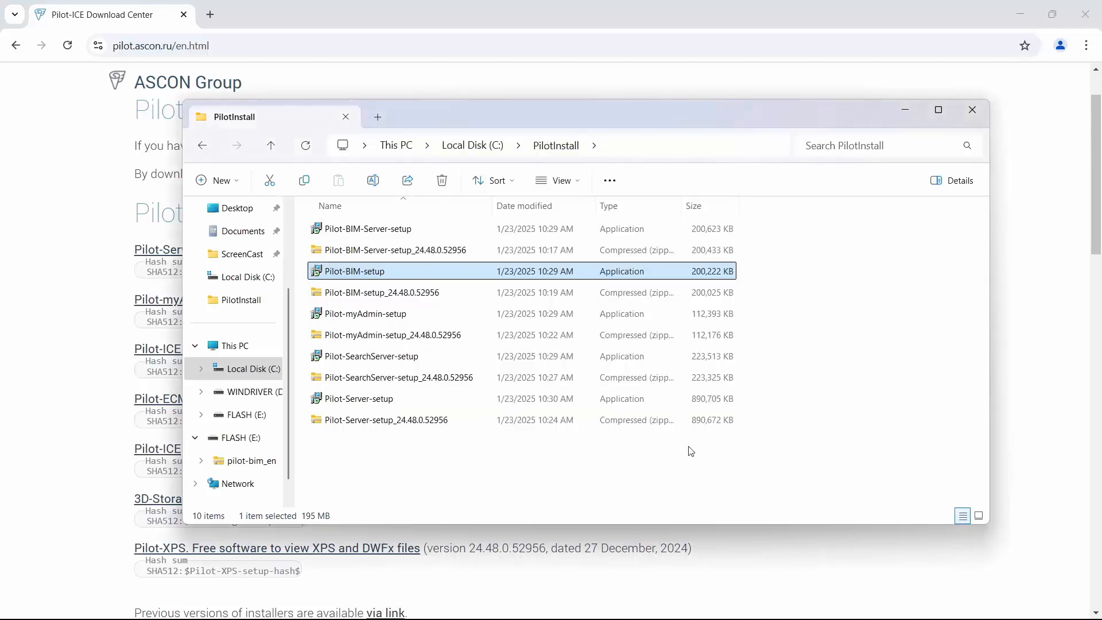